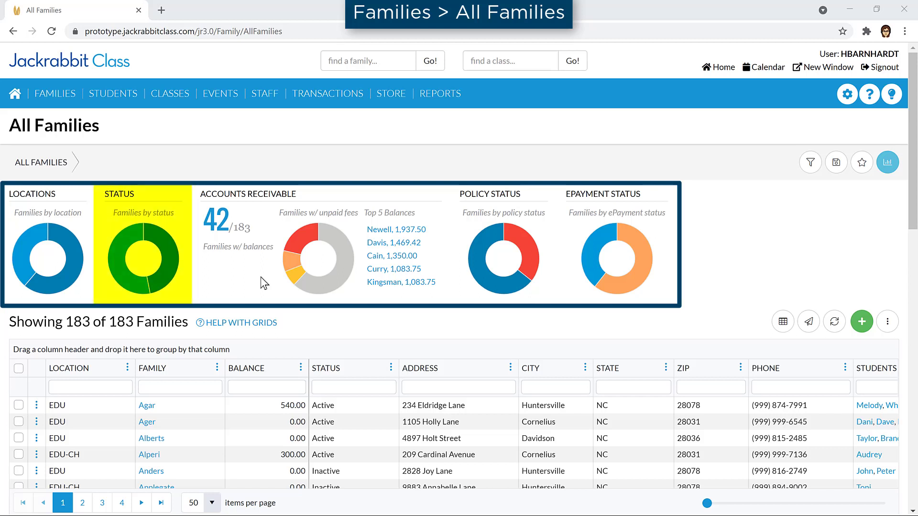
Filter to Active families, save it as the default favorite 'Active Families Only', and hide the charts
mouse_move(171, 266)
click(171, 266)
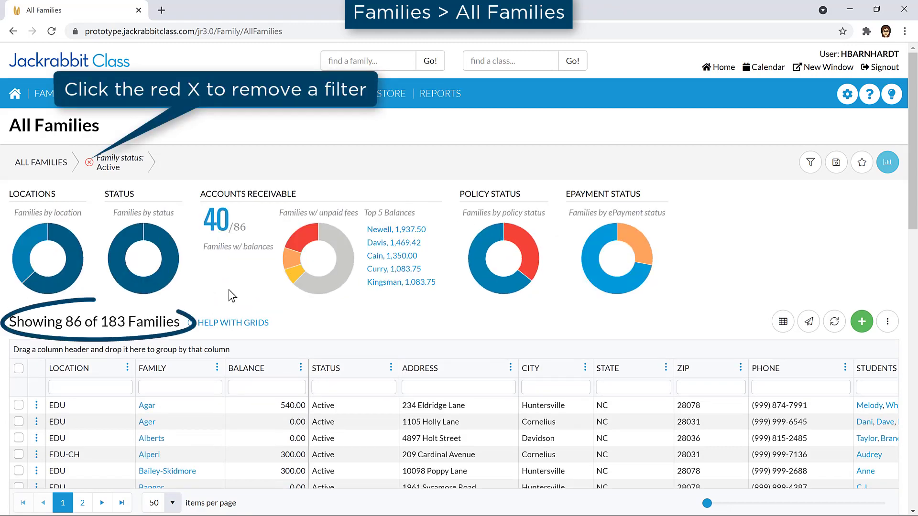
click(836, 163)
text(Active Families Only)
click(348, 260)
click(581, 444)
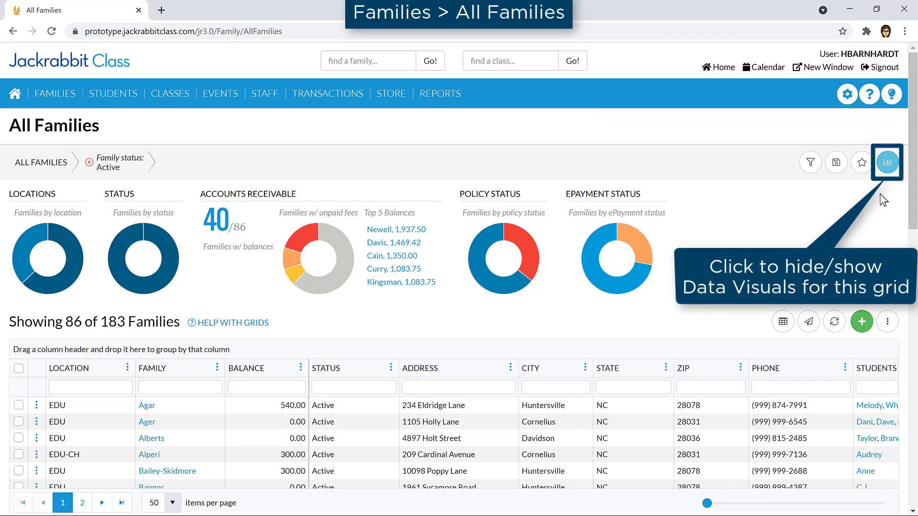
click(887, 164)
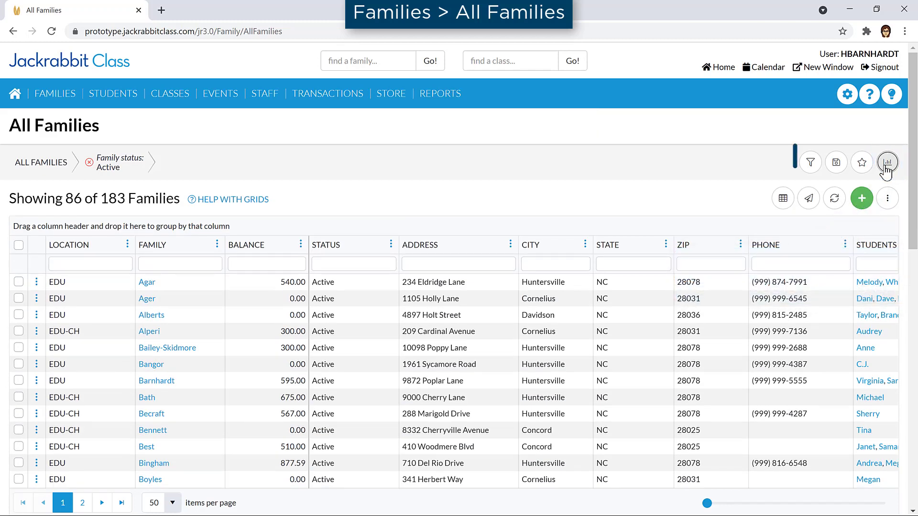
Apply the missing/expired credit card filter set to Yes using the 'expired' filter search
click(812, 167)
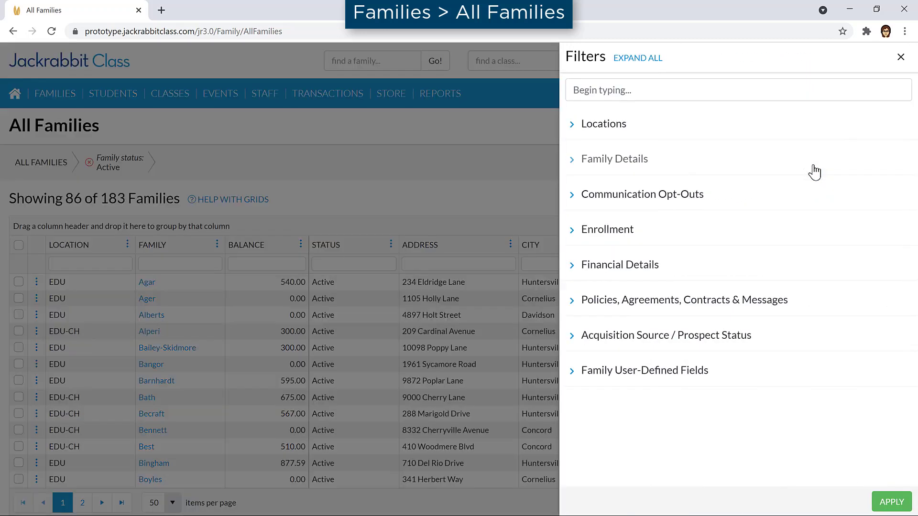
click(575, 162)
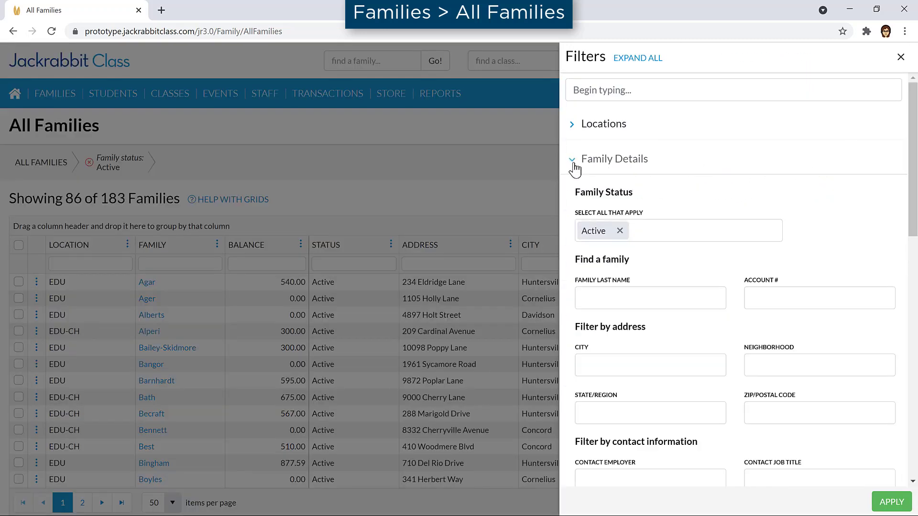
click(574, 163)
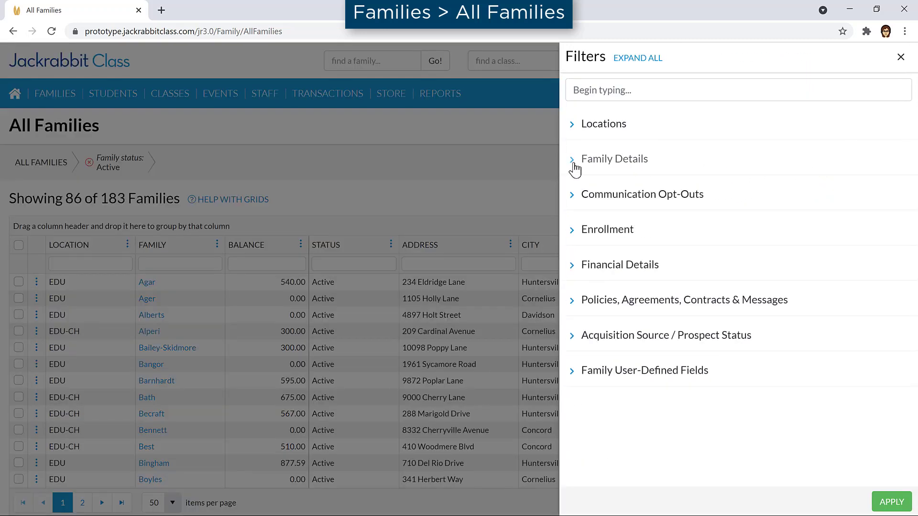
click(639, 89)
text(expired)
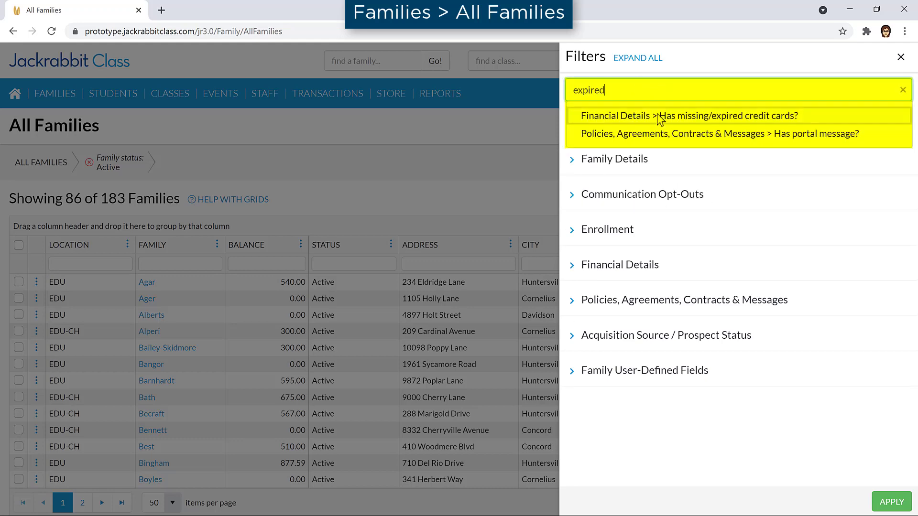
click(659, 116)
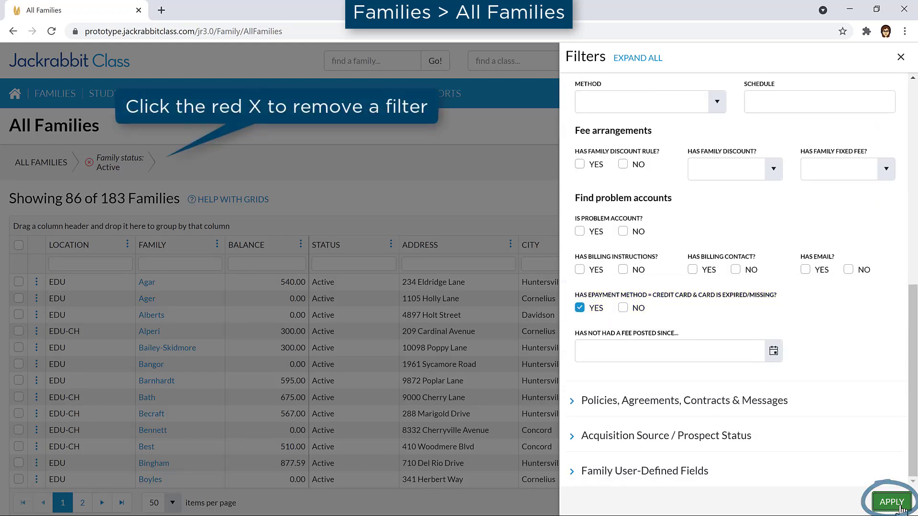
click(899, 506)
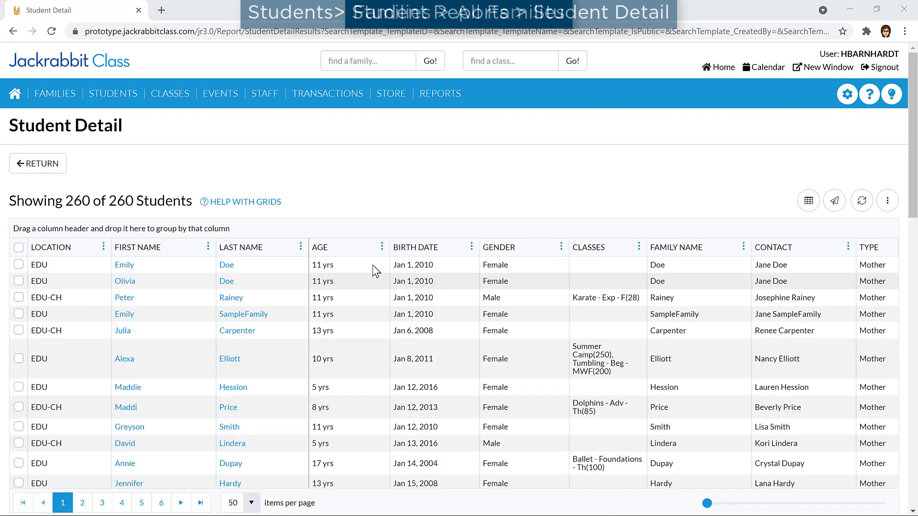
Filter the AGE column to values equal to 5
click(381, 246)
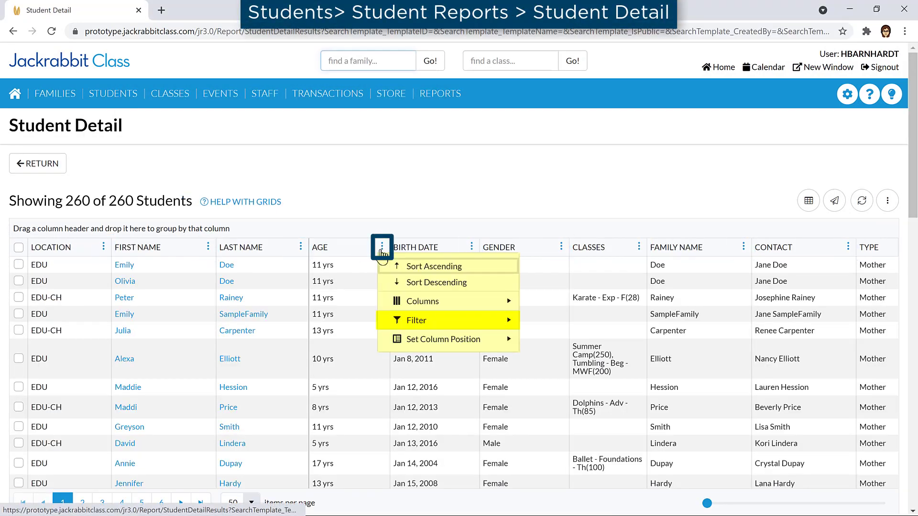
mouse_move(451, 321)
click(600, 366)
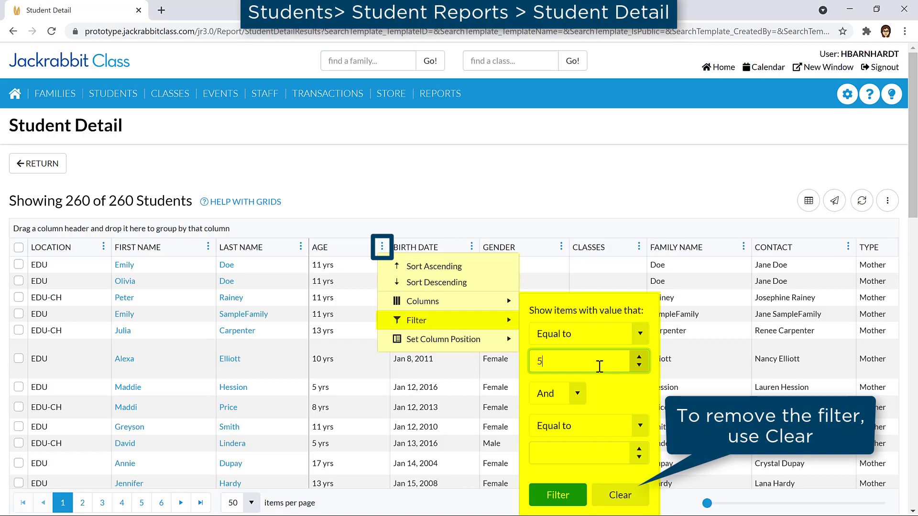
click(560, 496)
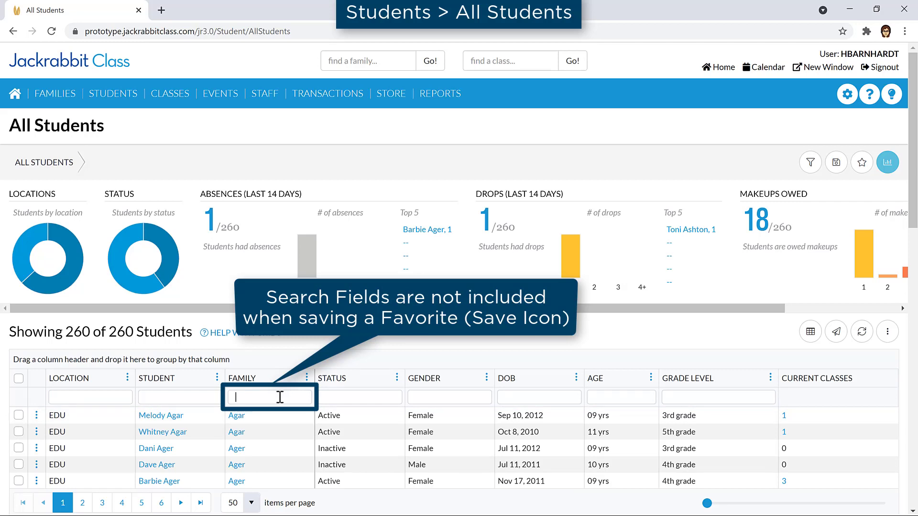
Search the Family column for 'skid', clear that search, and hide the data charts
key(Return)
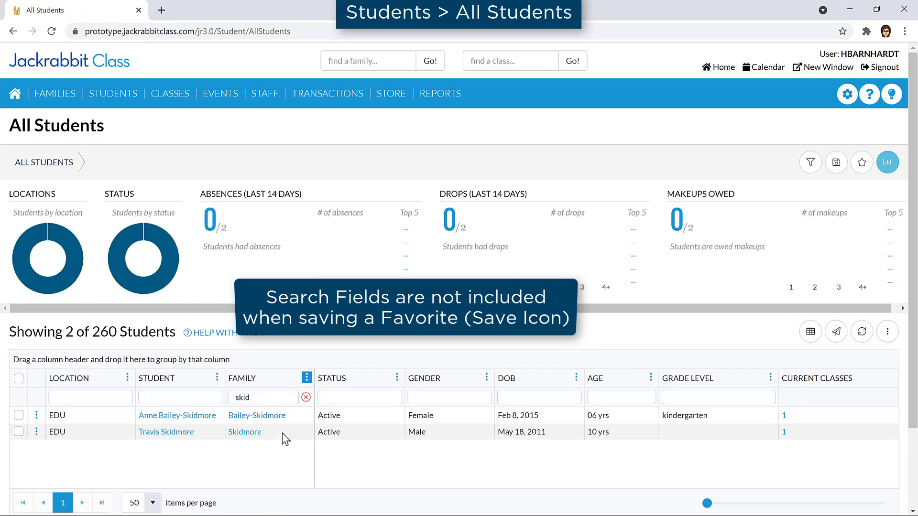
click(305, 398)
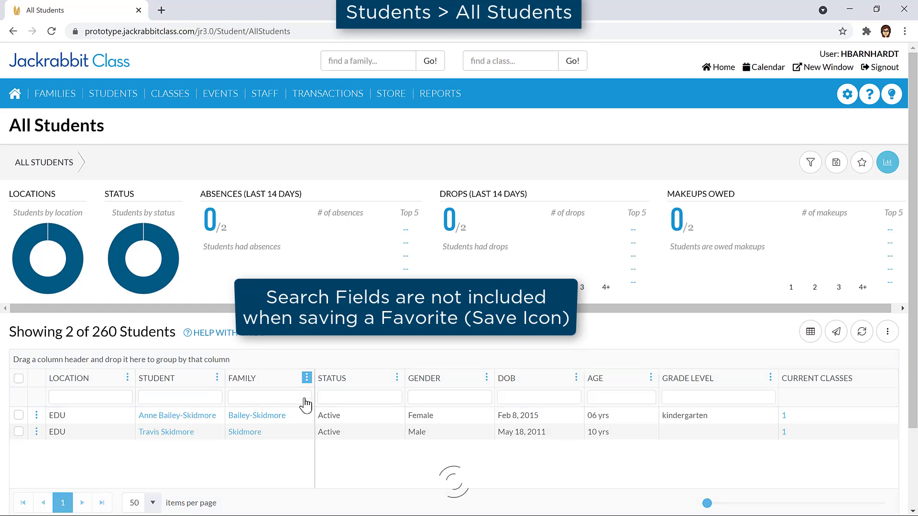
click(887, 164)
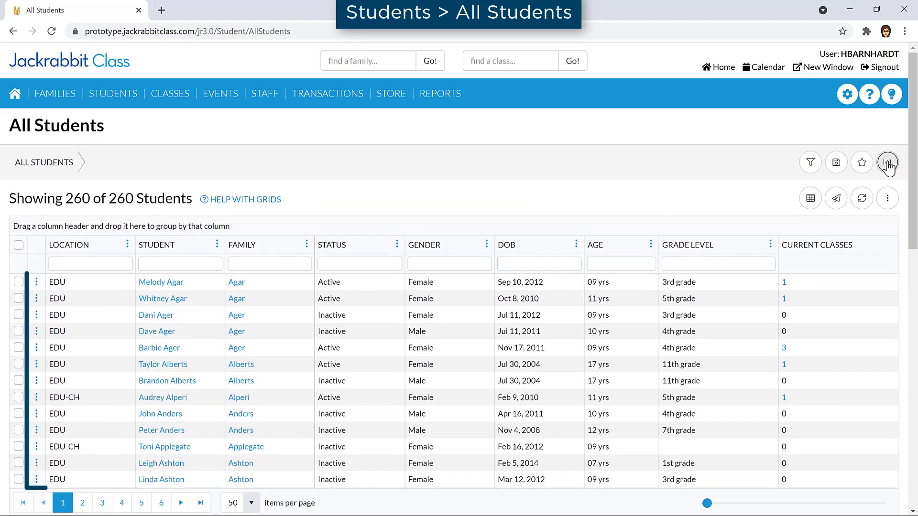
Check the third, fifth and eighth students and show the bulk actions for them
click(36, 349)
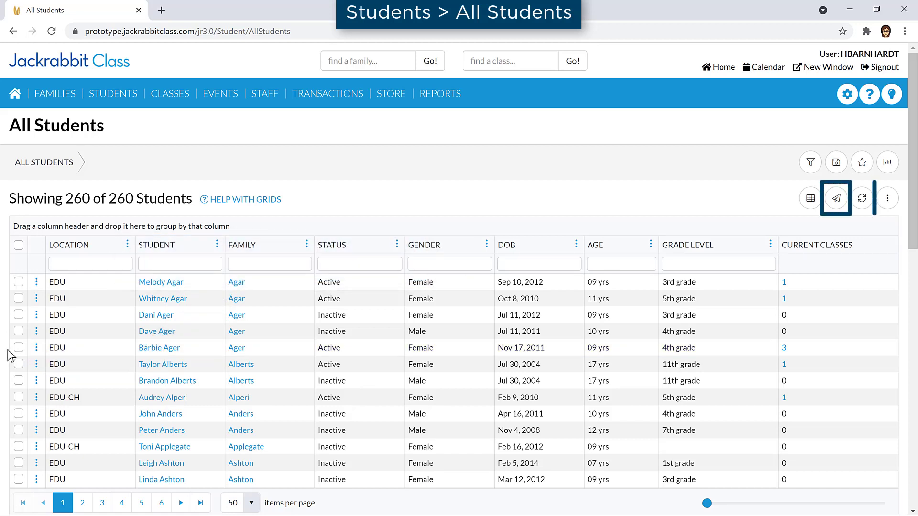
click(19, 315)
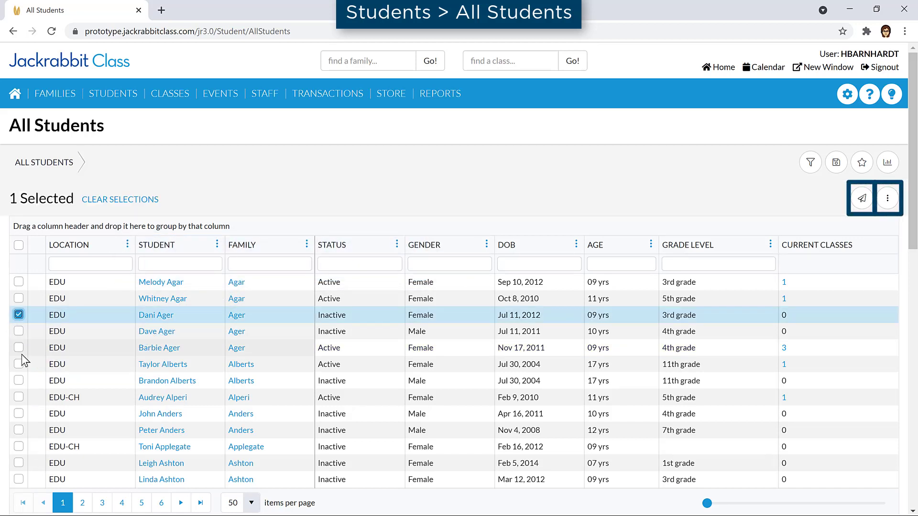
click(19, 348)
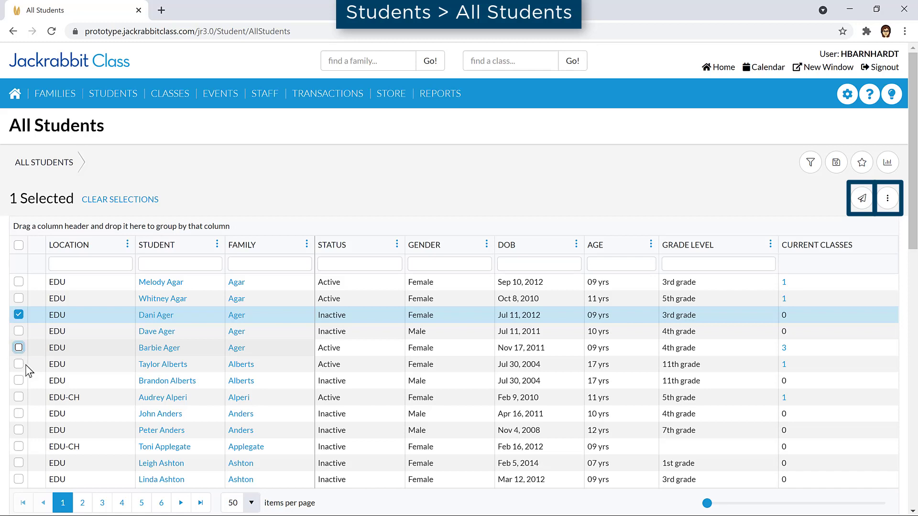
click(19, 398)
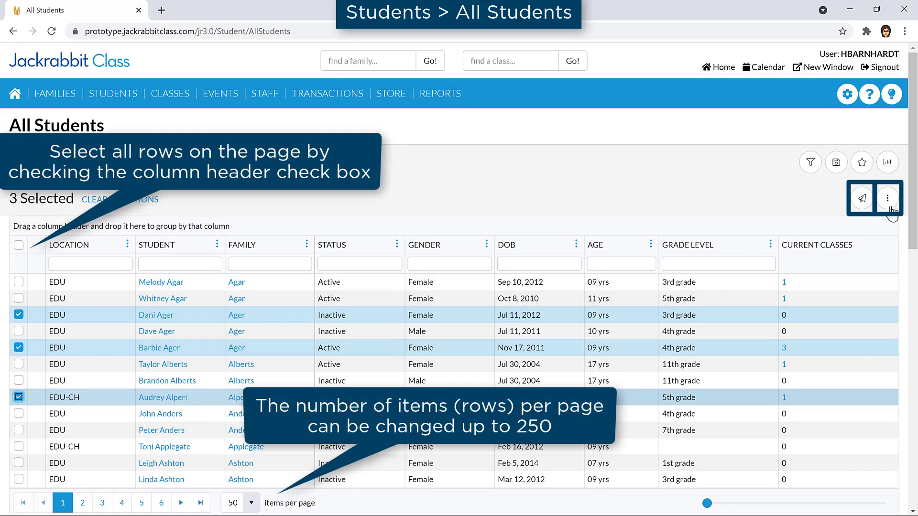
click(889, 205)
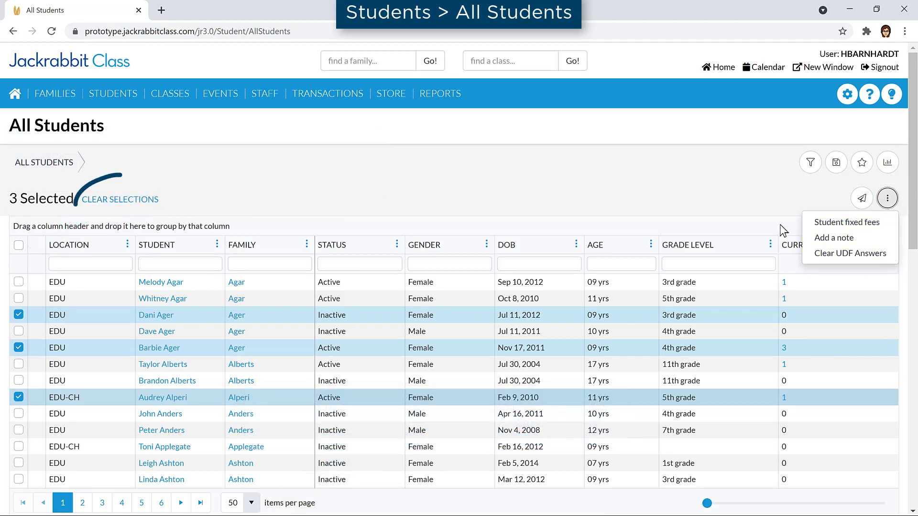
Hide Grade Level, Current Classes and Total Weekly Hours, add Medications, then sort by Status
click(115, 201)
click(396, 245)
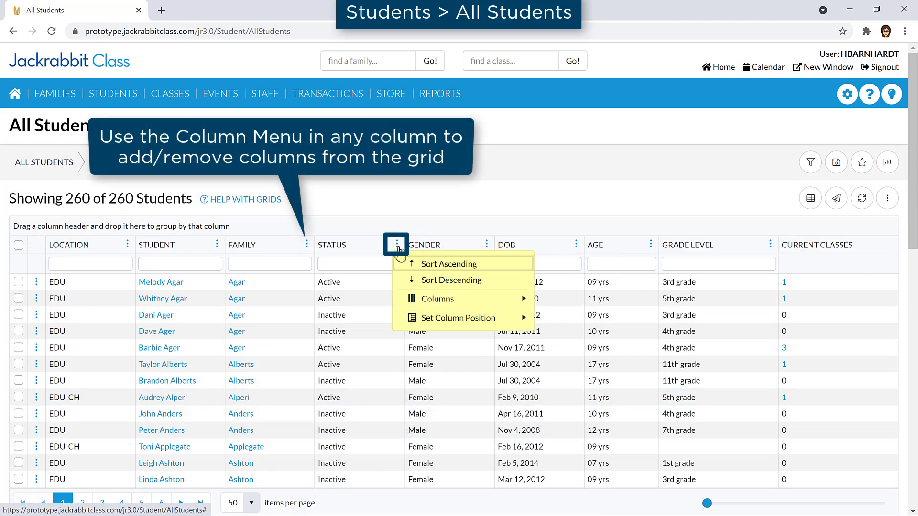
mouse_move(459, 301)
click(554, 192)
click(555, 210)
click(555, 228)
scroll(611, 311, down, 11)
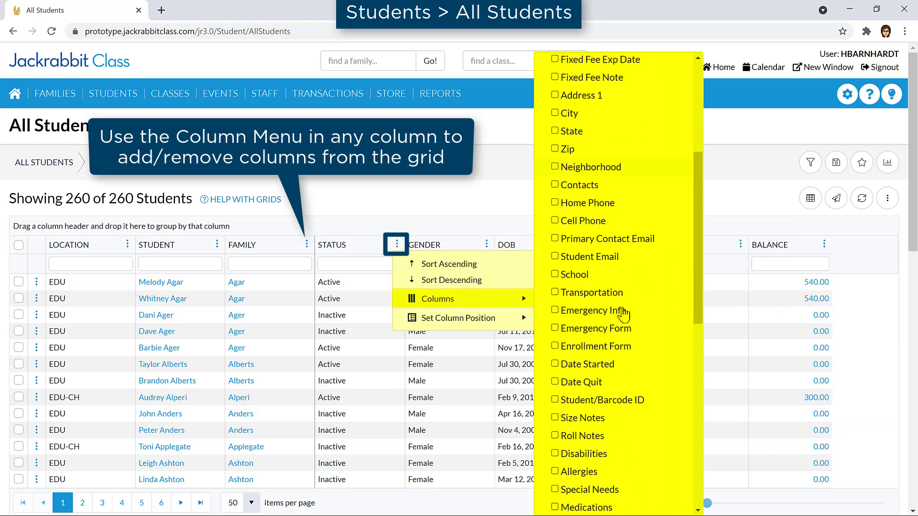
click(555, 210)
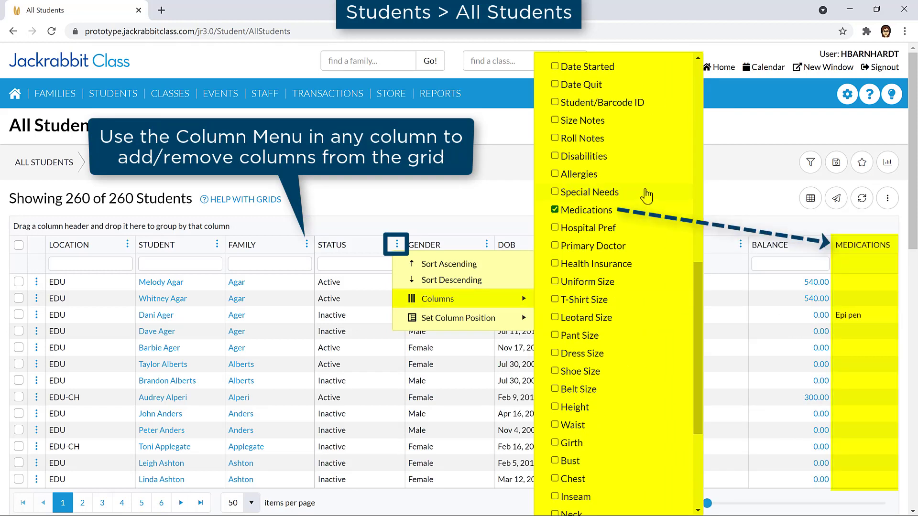
key(Escape)
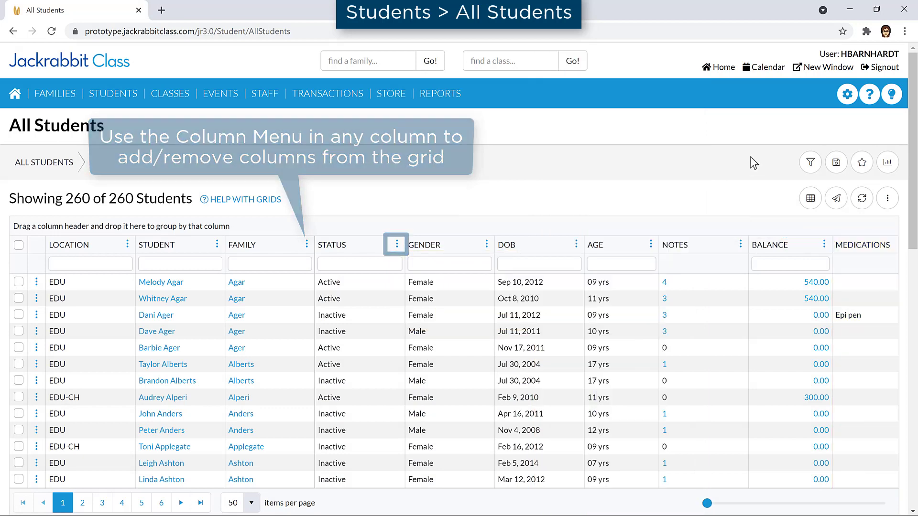
click(370, 247)
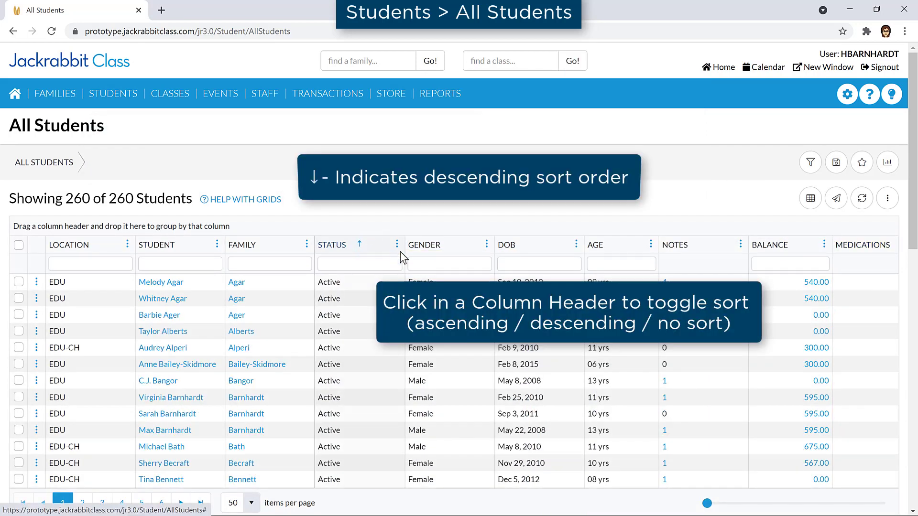
Add DOB as a descending secondary sort after Status
click(552, 248)
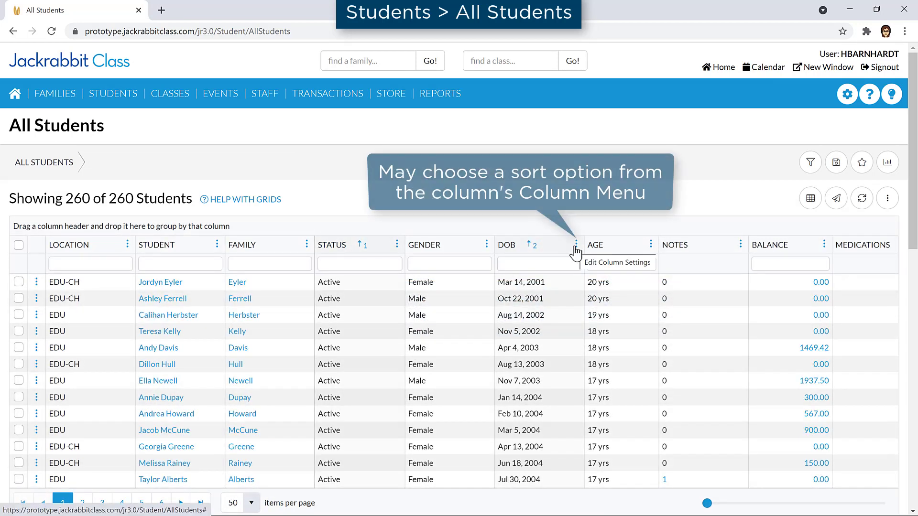
click(576, 244)
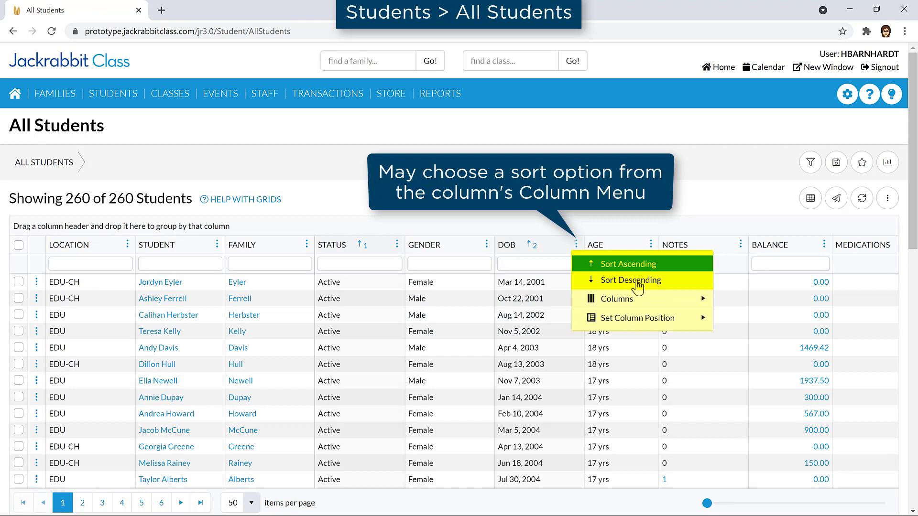
click(638, 286)
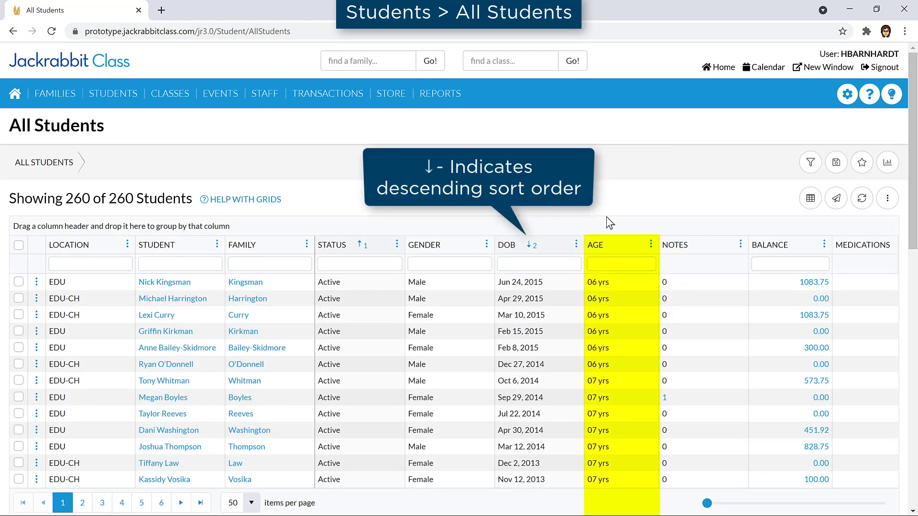
Drag the Age column to sit between Family and Status
drag(617, 245, 356, 244)
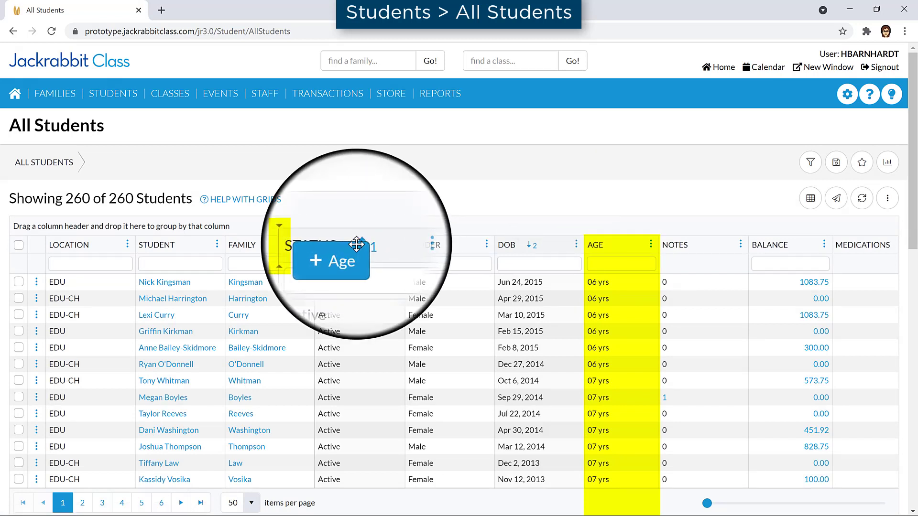
drag(356, 244, 352, 248)
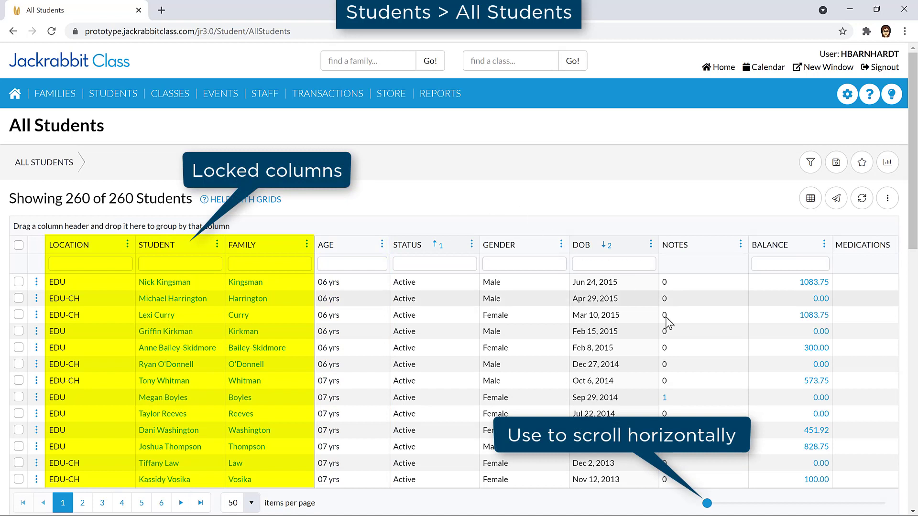
mouse_move(706, 503)
mouse_down()
mouse_move(885, 503)
mouse_move(710, 503)
mouse_up()
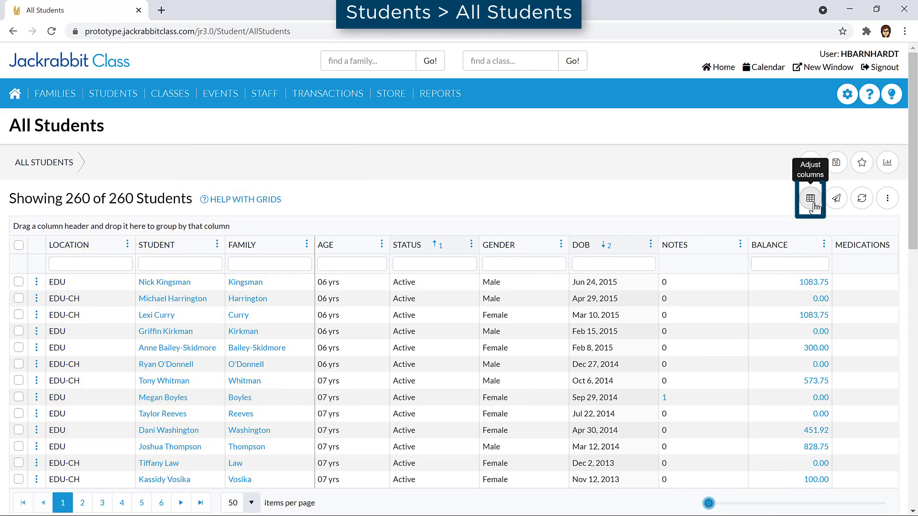
Squeeze the grid columns to fit, then expand them to full width
click(812, 201)
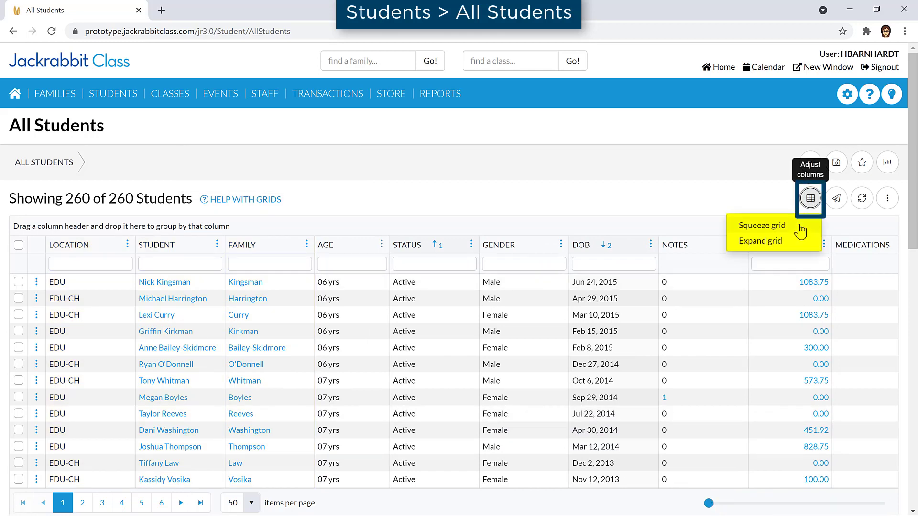
click(800, 227)
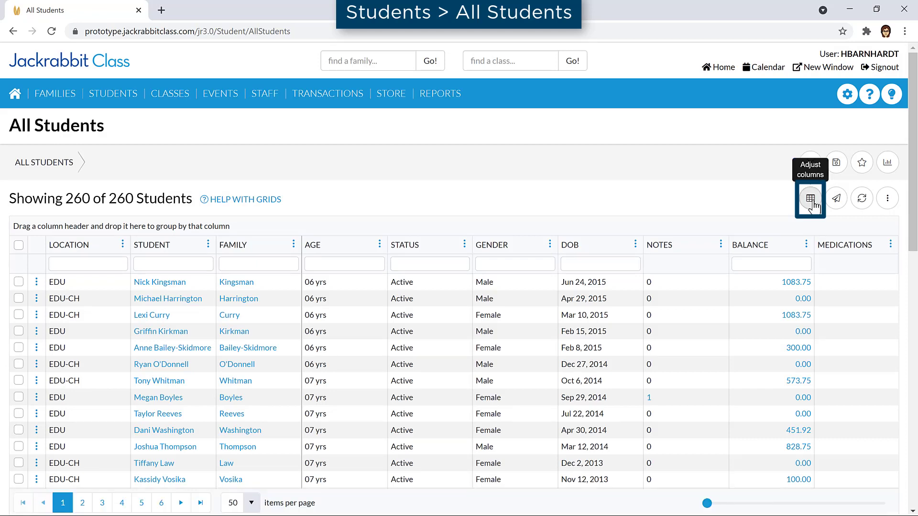
click(813, 202)
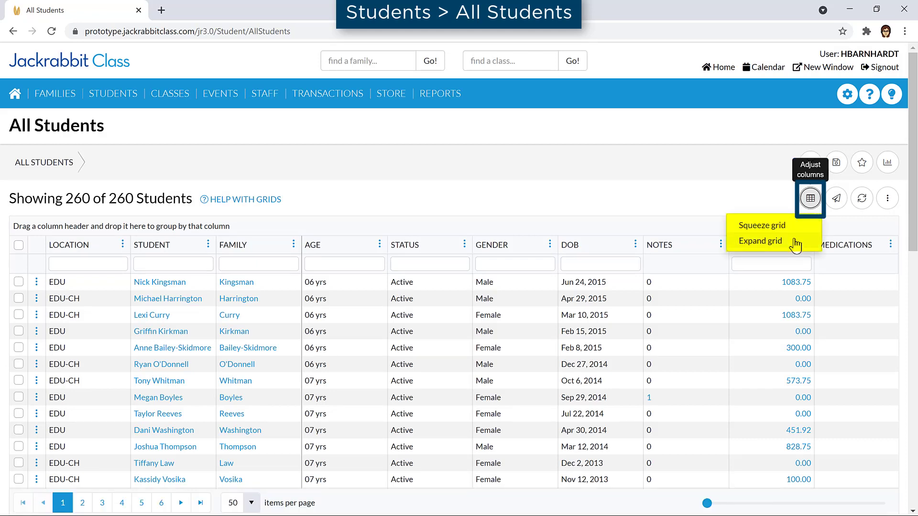
click(760, 241)
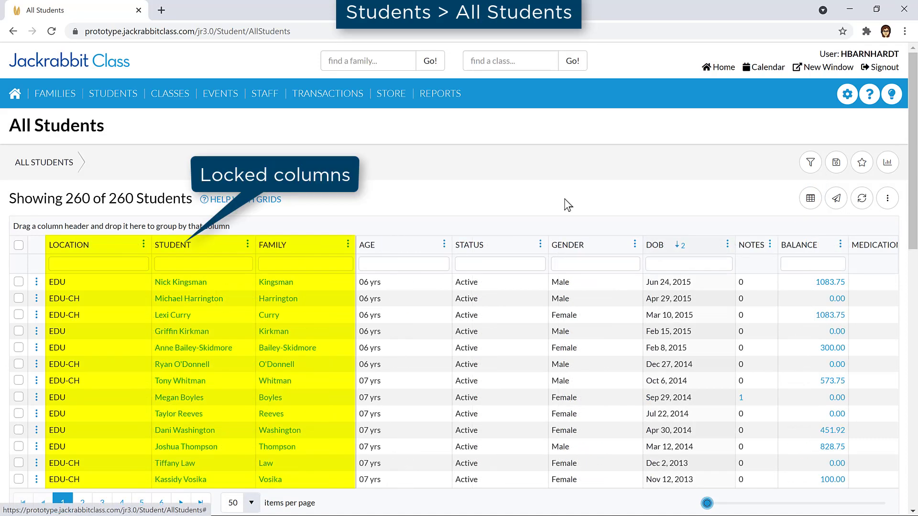
Lock the Gender column alongside the fixed columns
click(635, 246)
mouse_move(698, 318)
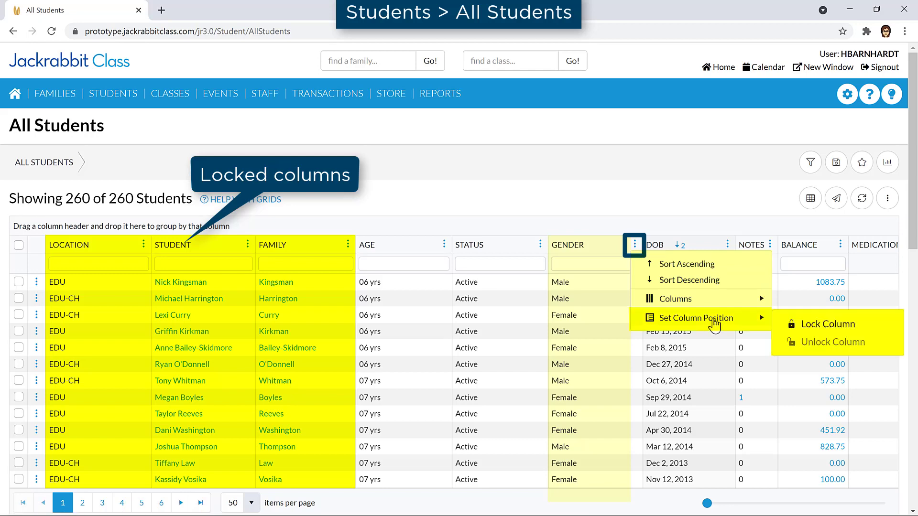
click(836, 325)
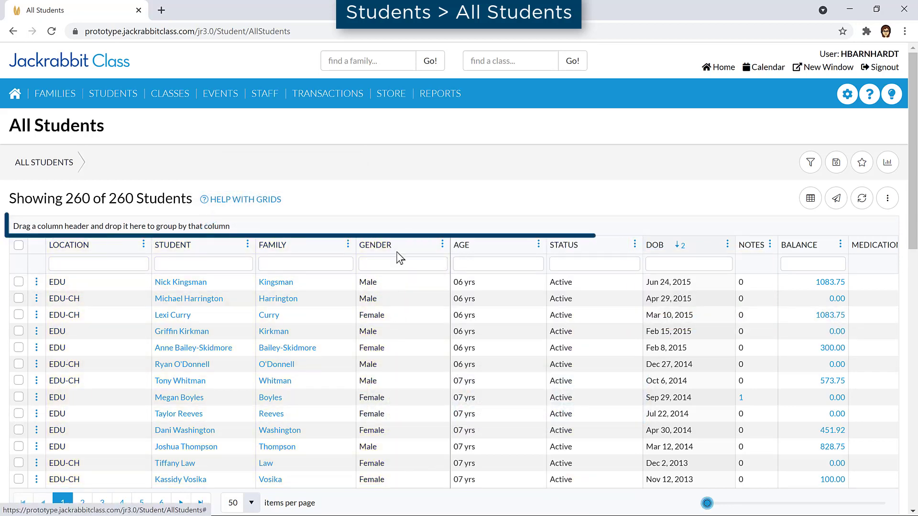
Group students by Location then Gender, with Location groups in descending order
mouse_move(406, 249)
mouse_down()
mouse_move(375, 228)
mouse_move(163, 223)
mouse_up()
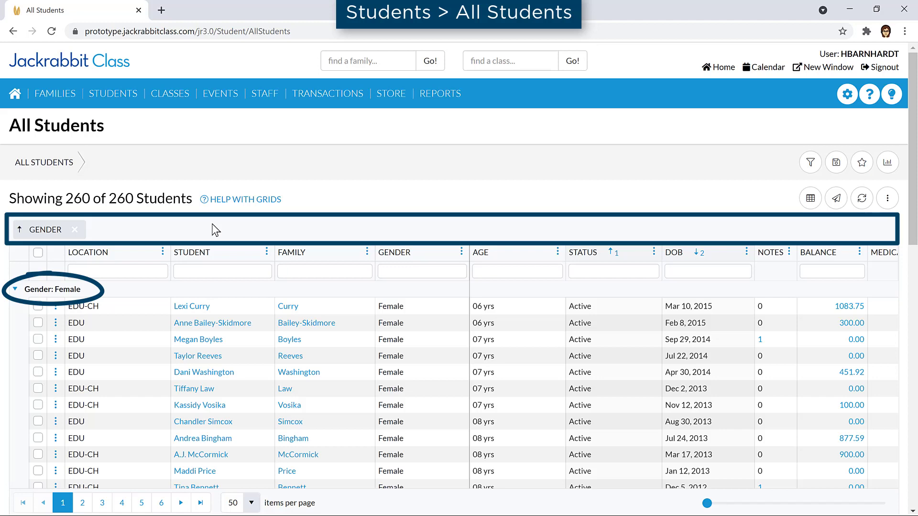
drag(135, 259, 142, 232)
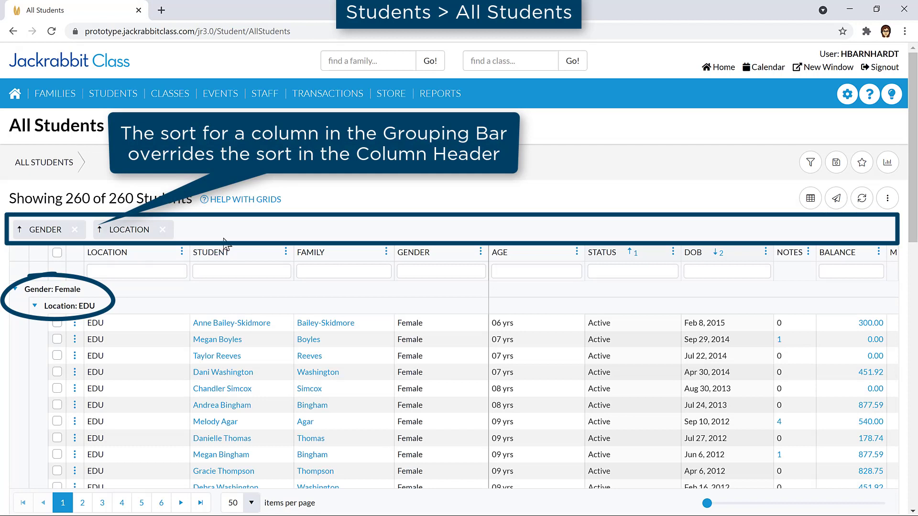
drag(129, 229, 31, 224)
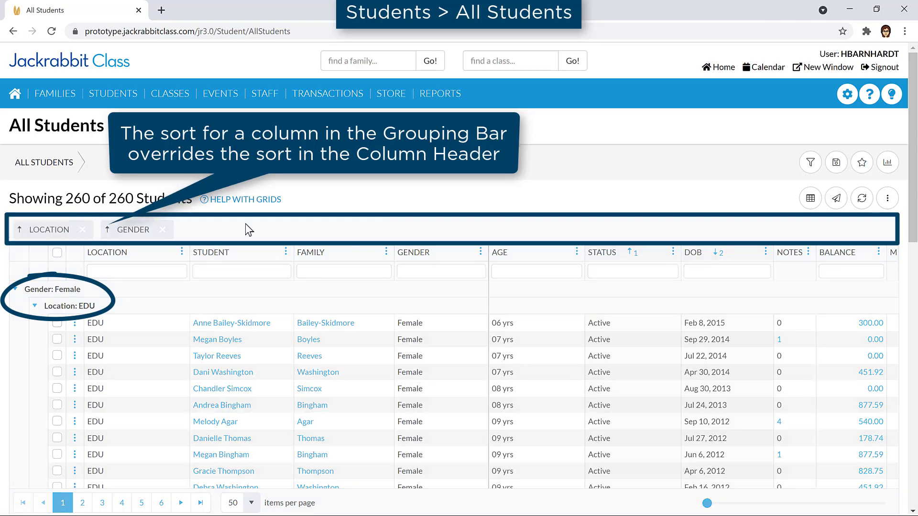
click(20, 230)
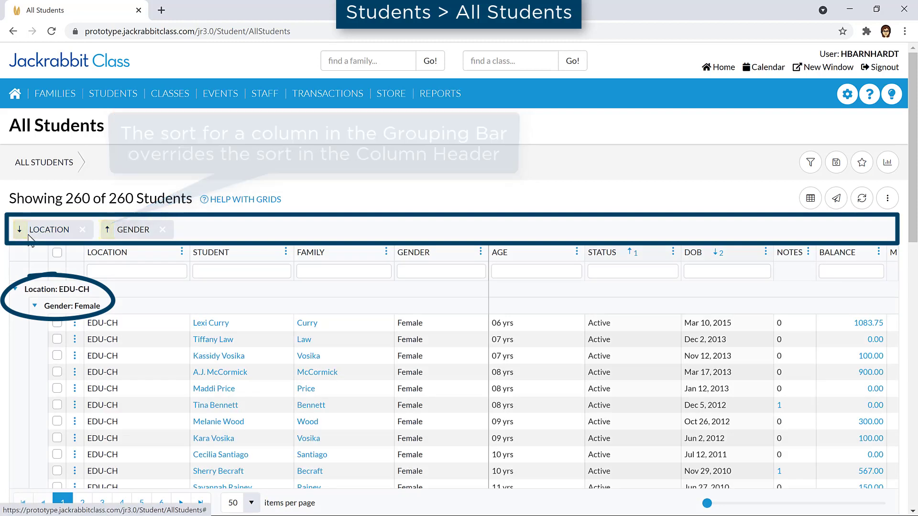